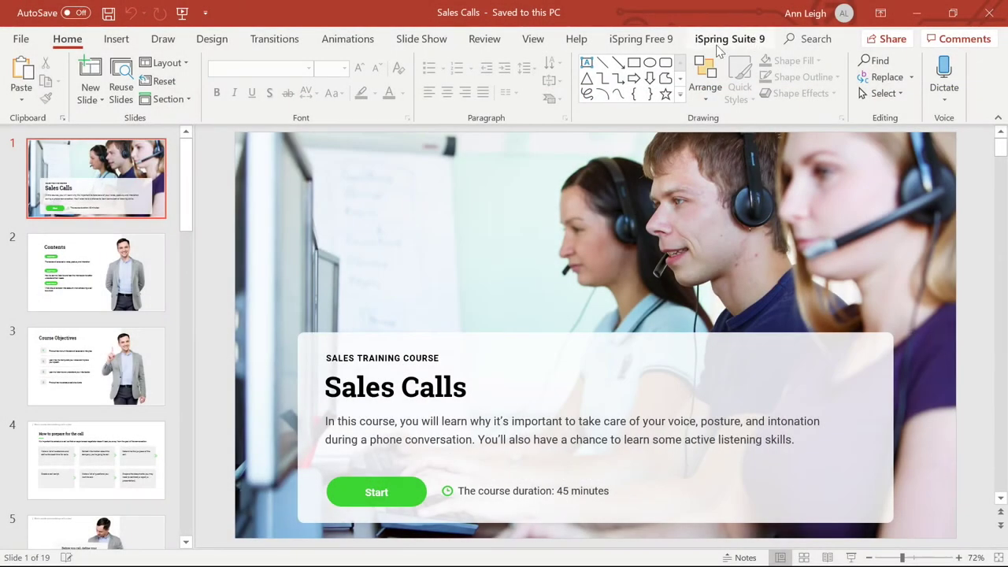
# - Browse the iSpring character library to see the available characters, and close it
pyautogui.click(753, 45)
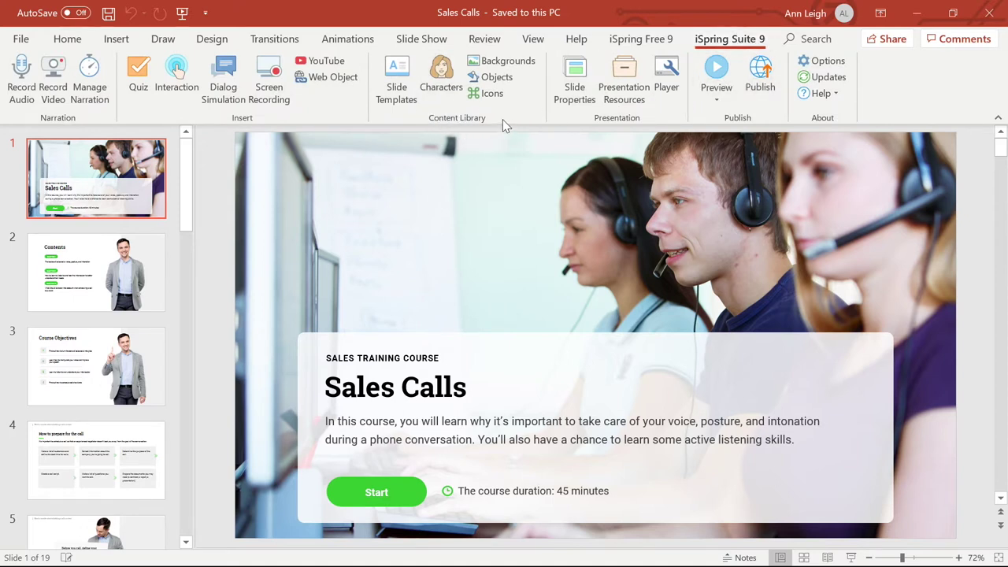
pyautogui.click(442, 79)
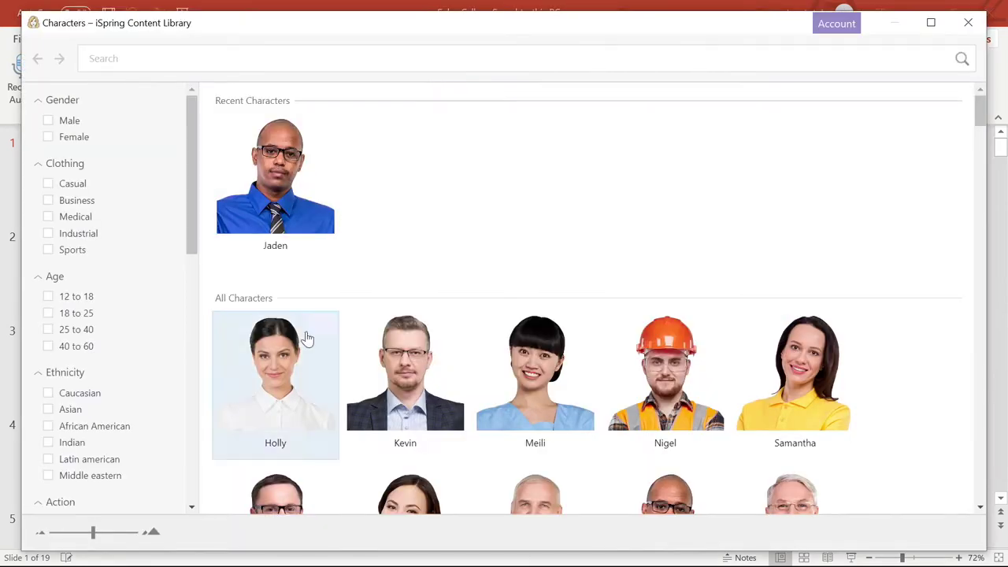
pyautogui.moveTo(980, 114); pyautogui.dragTo(981, 154)
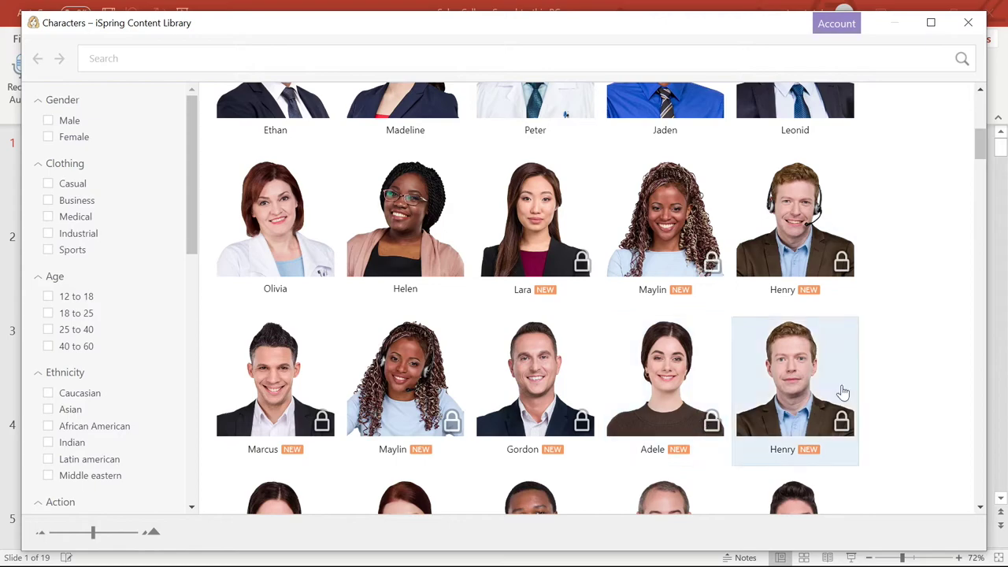
pyautogui.moveTo(985, 142); pyautogui.dragTo(977, 211)
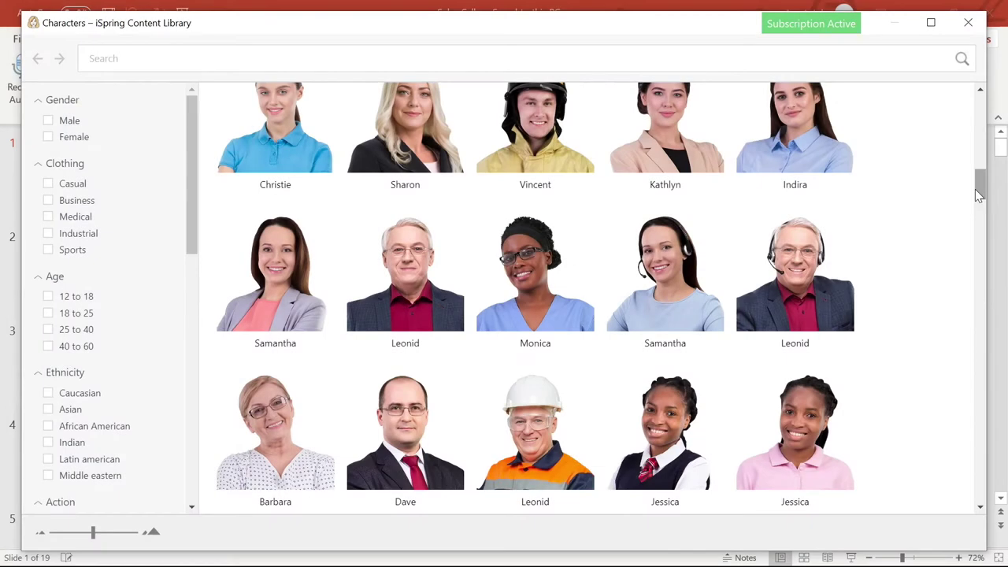
pyautogui.click(968, 22)
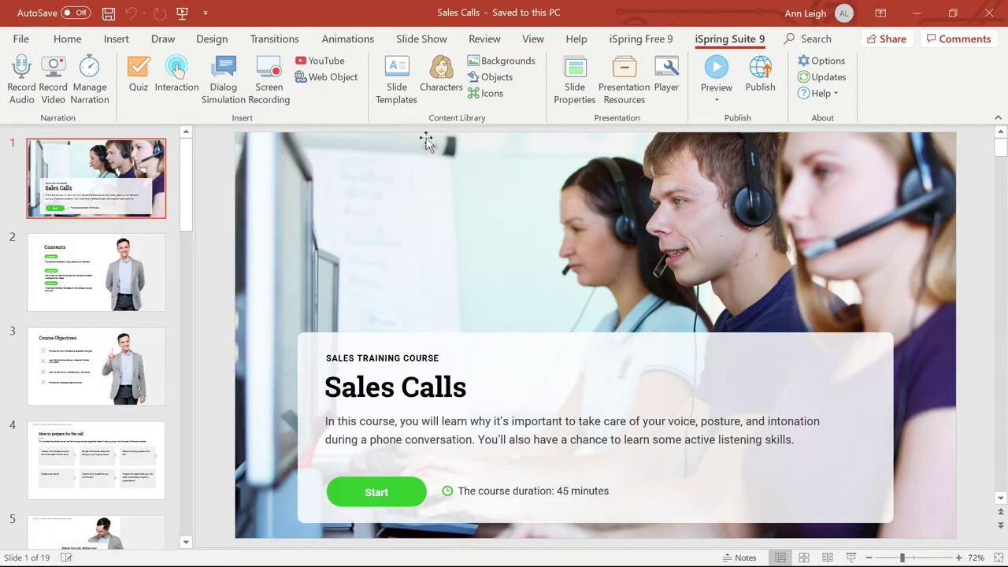
# - Browse the slide template library, previewing a Module Title layout and the templates under the Opening, Sections and Content slide types
pyautogui.click(397, 79)
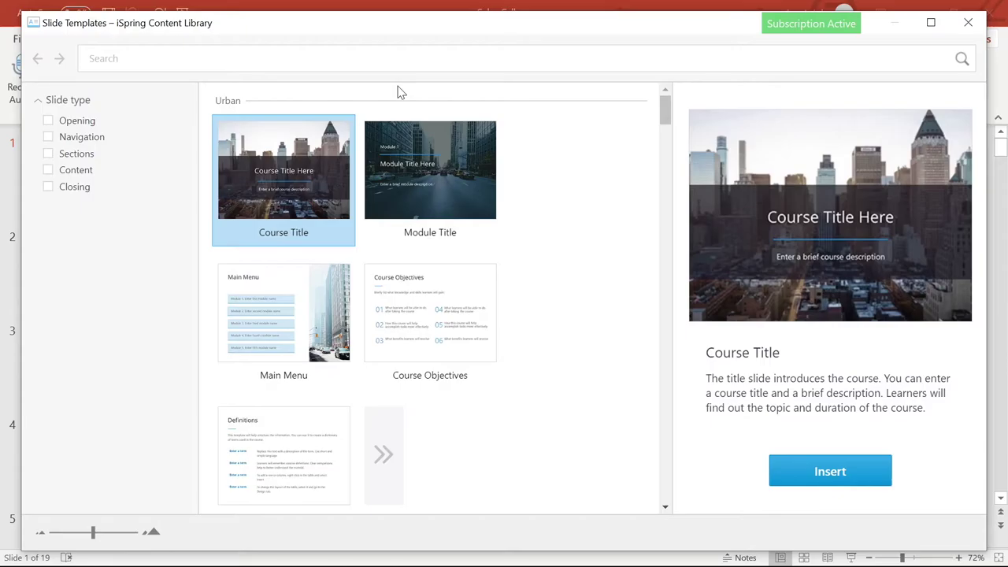
pyautogui.moveTo(665, 101); pyautogui.dragTo(667, 176)
pyautogui.click(432, 115)
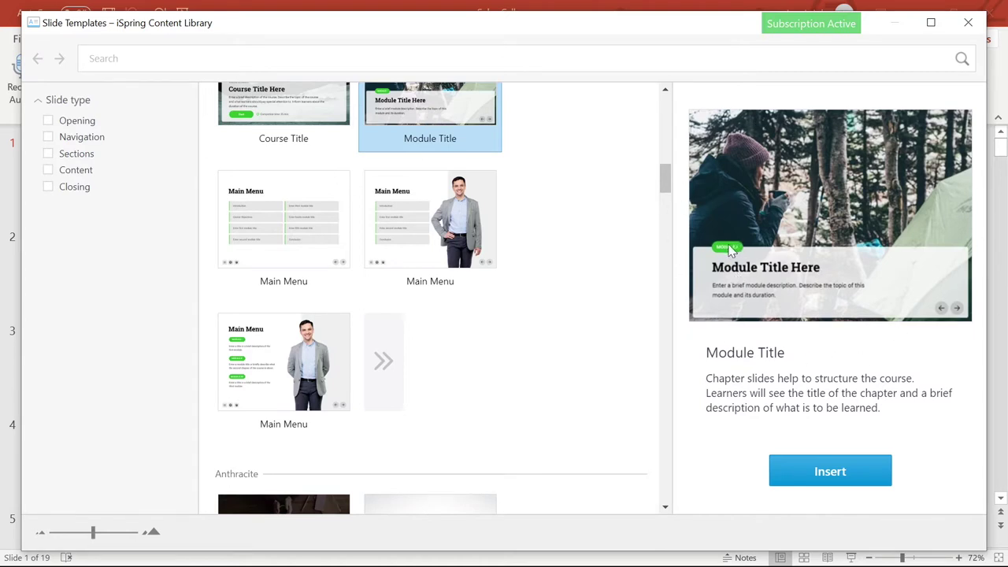
pyautogui.click(47, 122)
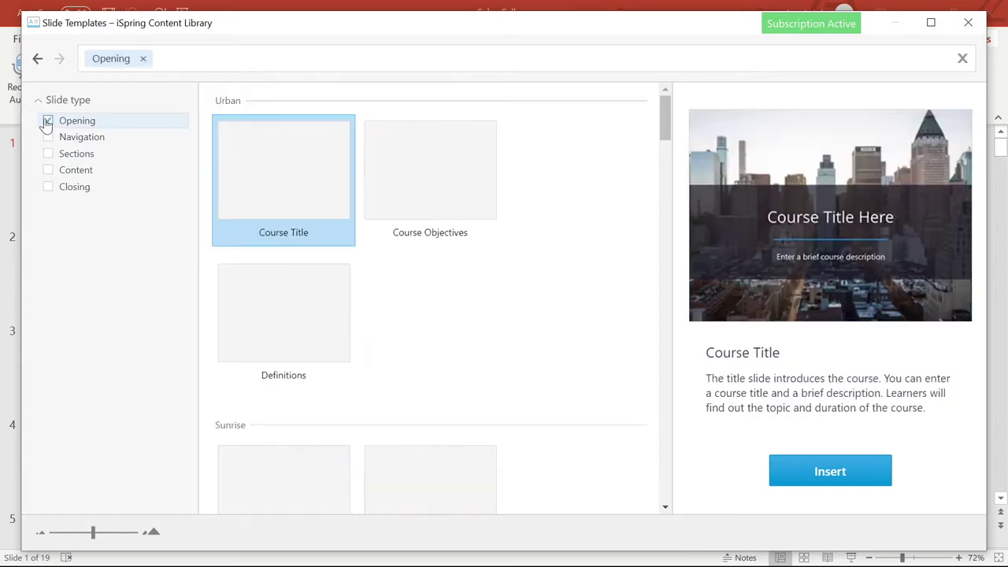
pyautogui.click(47, 122)
pyautogui.click(48, 154)
pyautogui.click(48, 154)
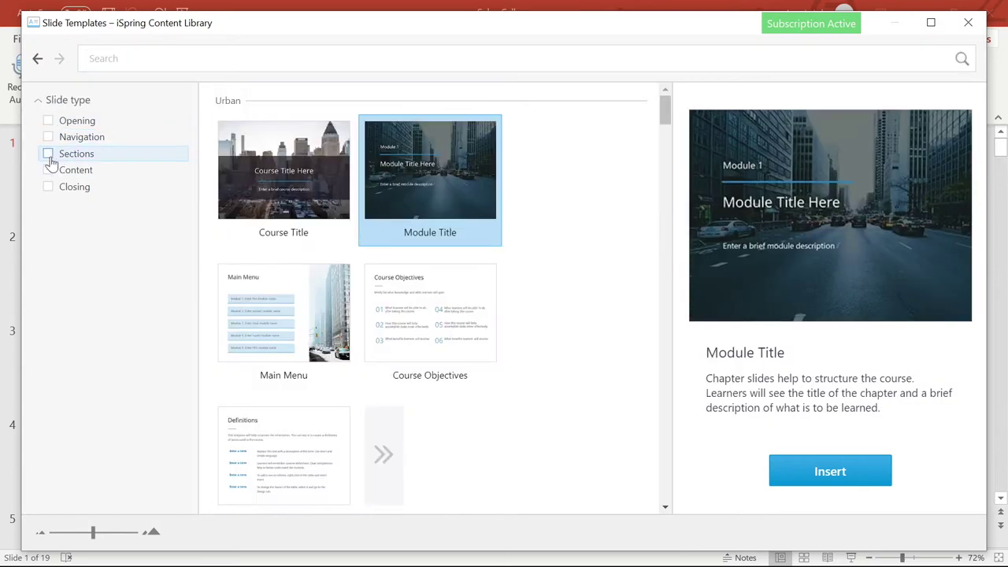
pyautogui.click(48, 170)
pyautogui.click(48, 170)
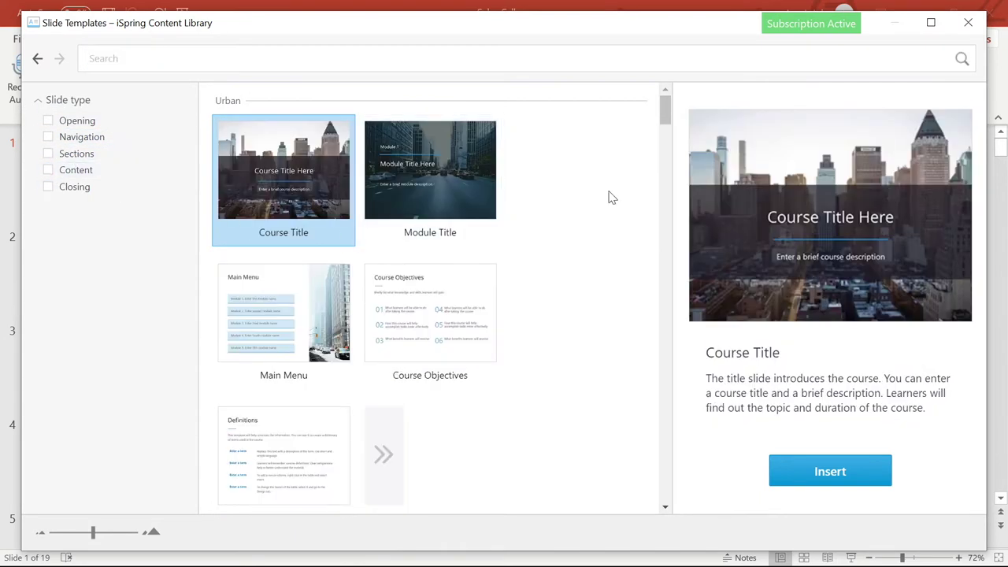
# - Insert the Conference Room Scenario "Author's Text" template with the shrugging woman after slide 1
pyautogui.moveTo(668, 117); pyautogui.dragTo(655, 418)
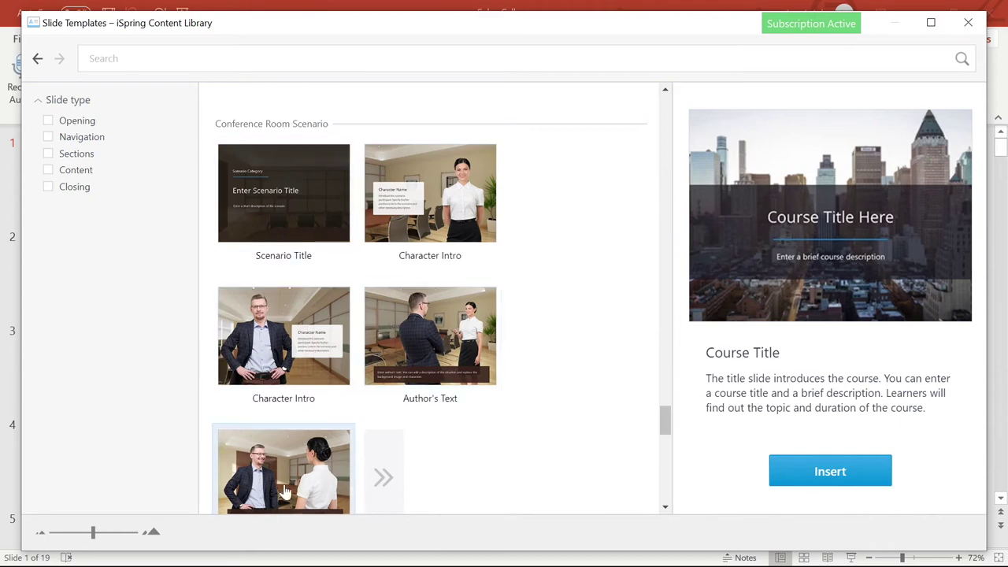
pyautogui.click(383, 478)
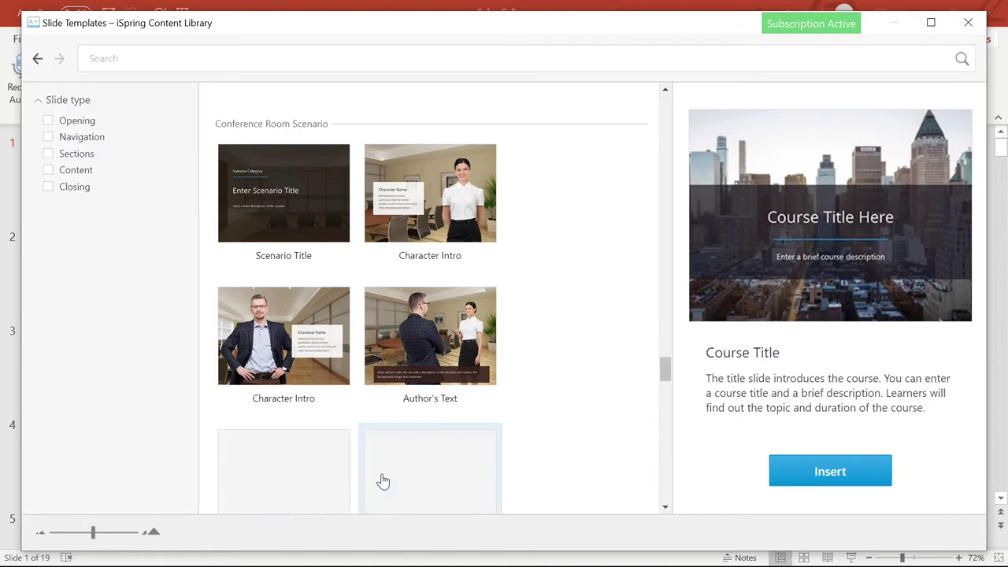
pyautogui.moveTo(667, 360); pyautogui.dragTo(670, 381)
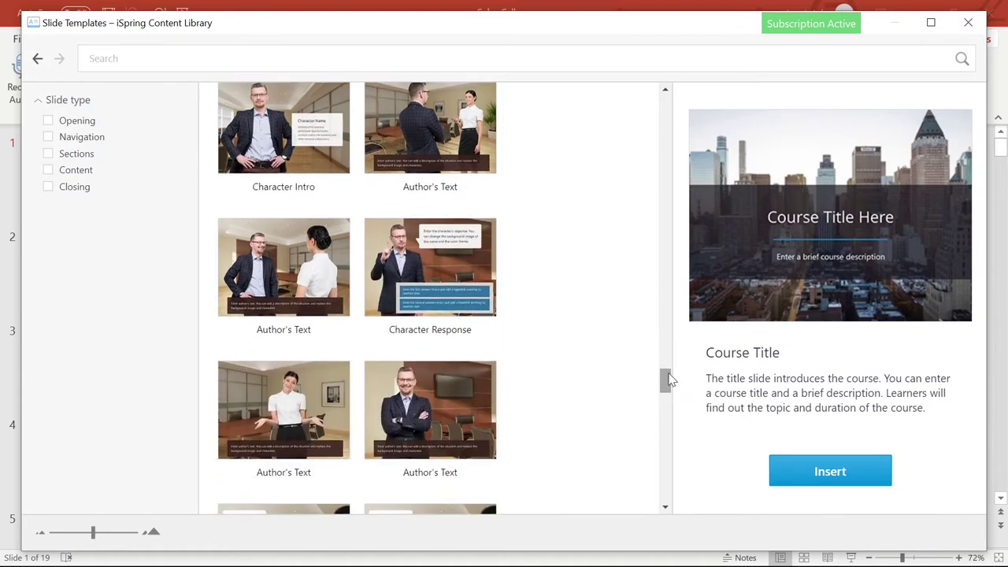
pyautogui.click(303, 449)
pyautogui.click(849, 472)
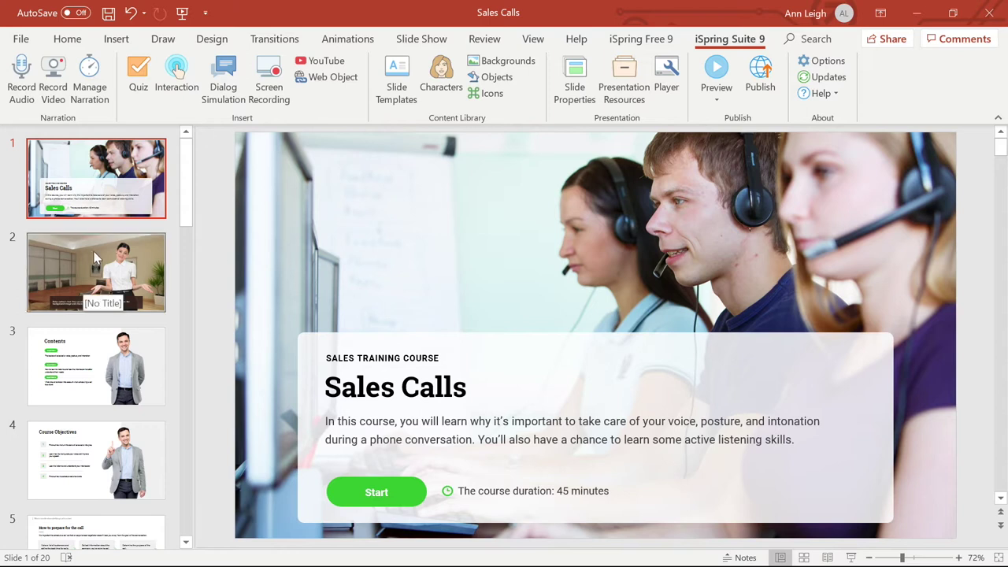
# - Delete the shrugging woman's picture from slide 2
pyautogui.click(91, 262)
pyautogui.moveTo(699, 294); pyautogui.dragTo(698, 361)
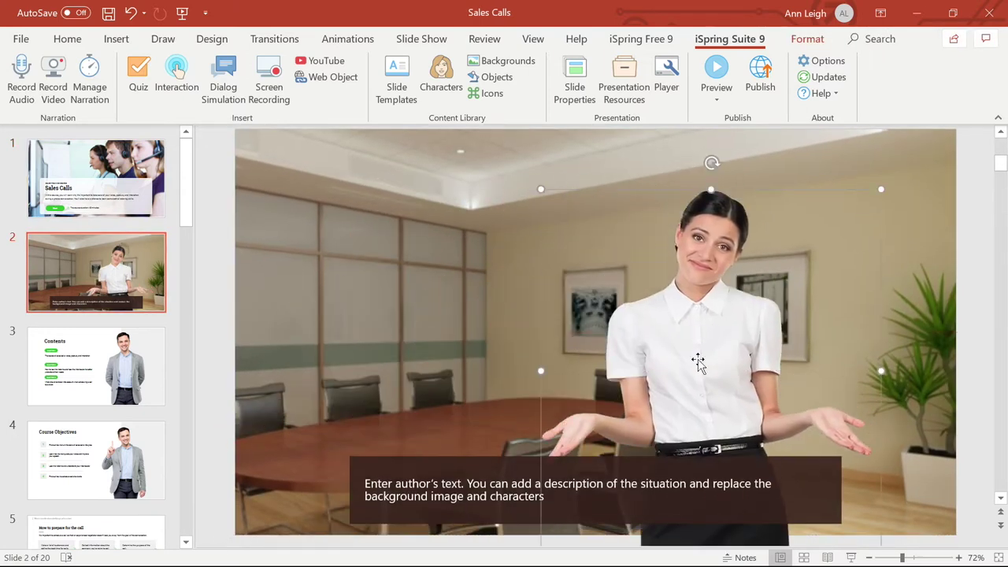
pyautogui.press('Delete')
# - Filter the character library by Business clothing and collapse the Age, Ethnicity, Action, Direction and Emotion filter groups
pyautogui.click(437, 89)
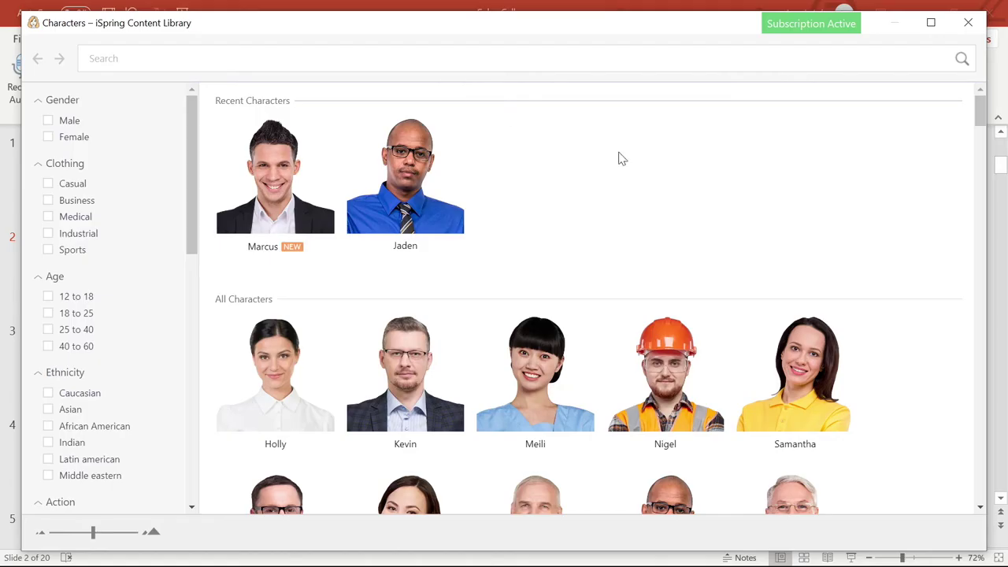
pyautogui.moveTo(980, 106); pyautogui.dragTo(1004, 89)
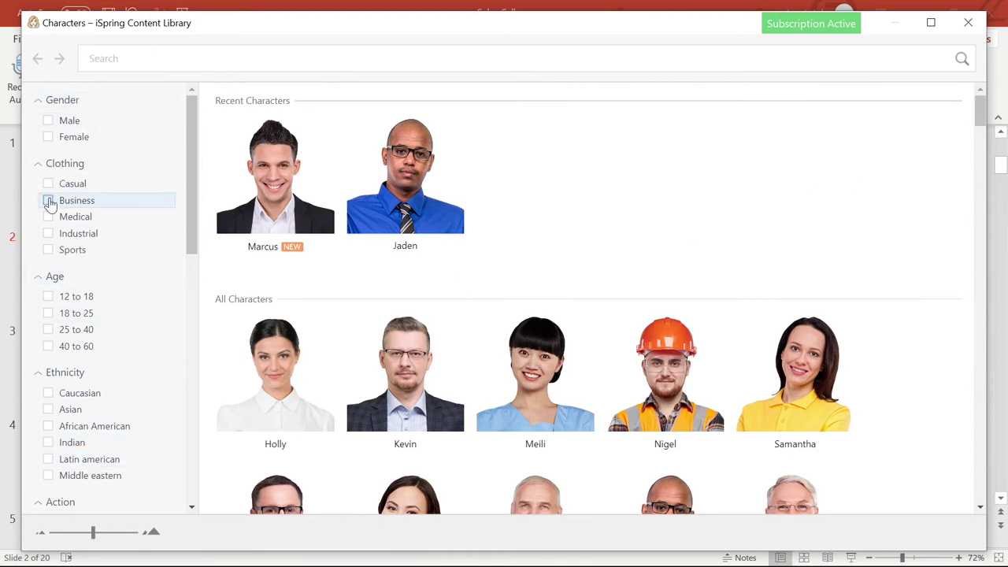
pyautogui.click(48, 200)
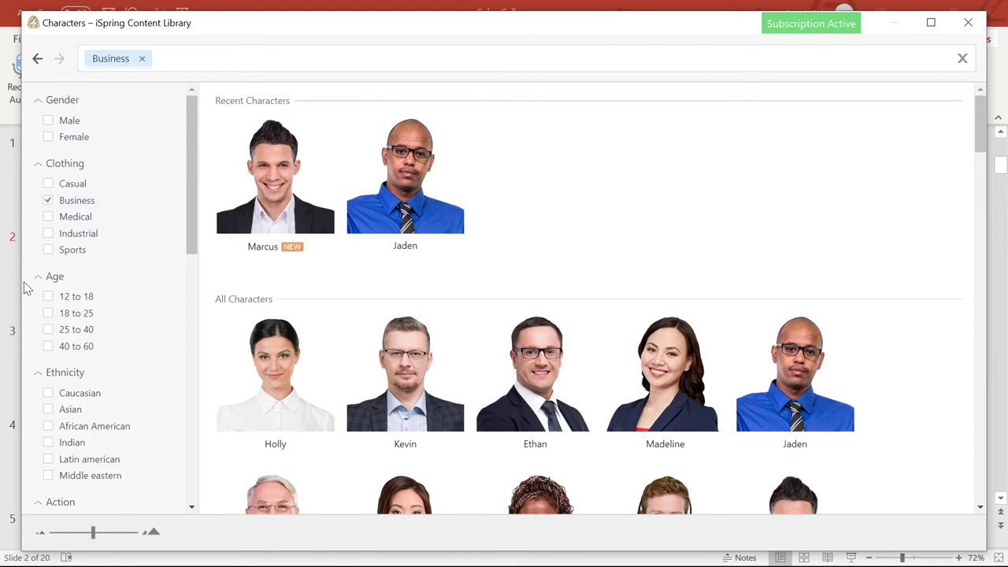
pyautogui.click(54, 279)
pyautogui.click(51, 305)
pyautogui.click(59, 337)
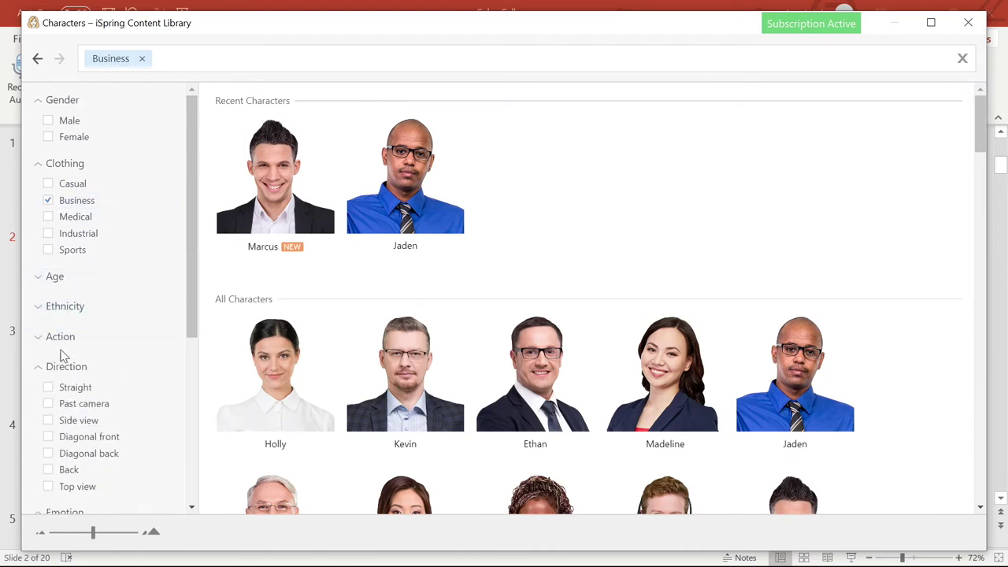
pyautogui.click(61, 367)
pyautogui.click(62, 398)
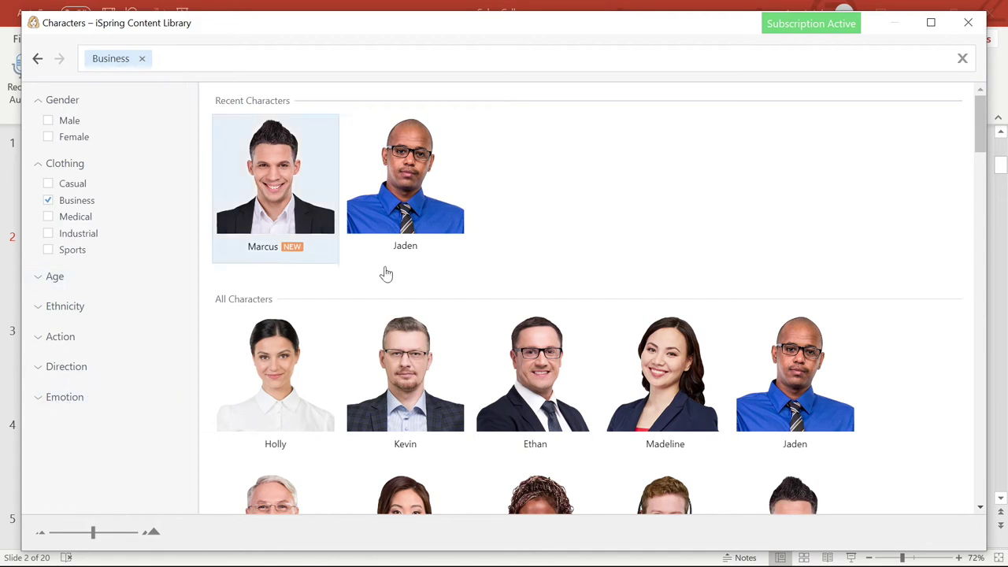
# - Insert the character Lara in the smiling, front-facing standing pose onto slide 2
pyautogui.moveTo(980, 119); pyautogui.dragTo(983, 163)
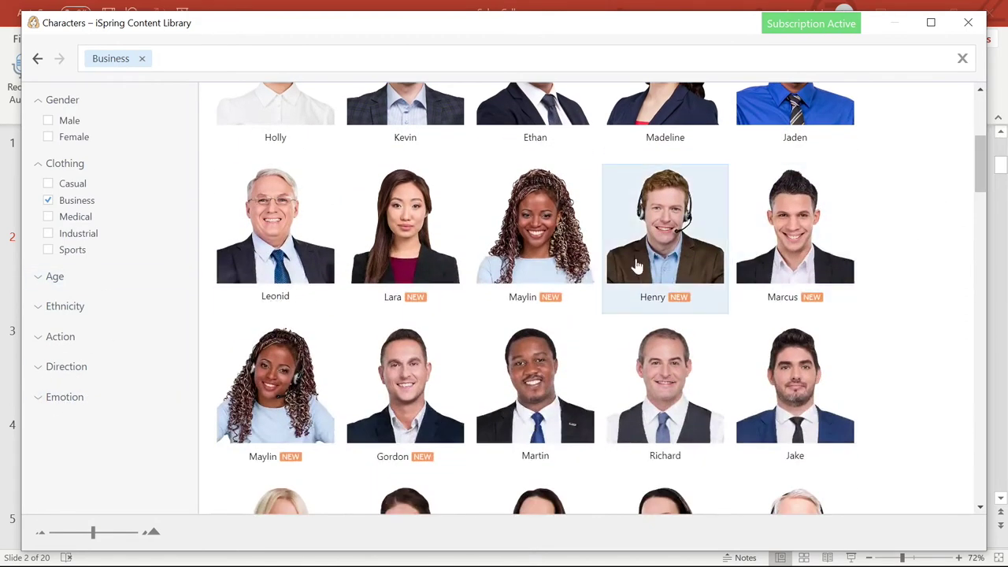
pyautogui.click(401, 254)
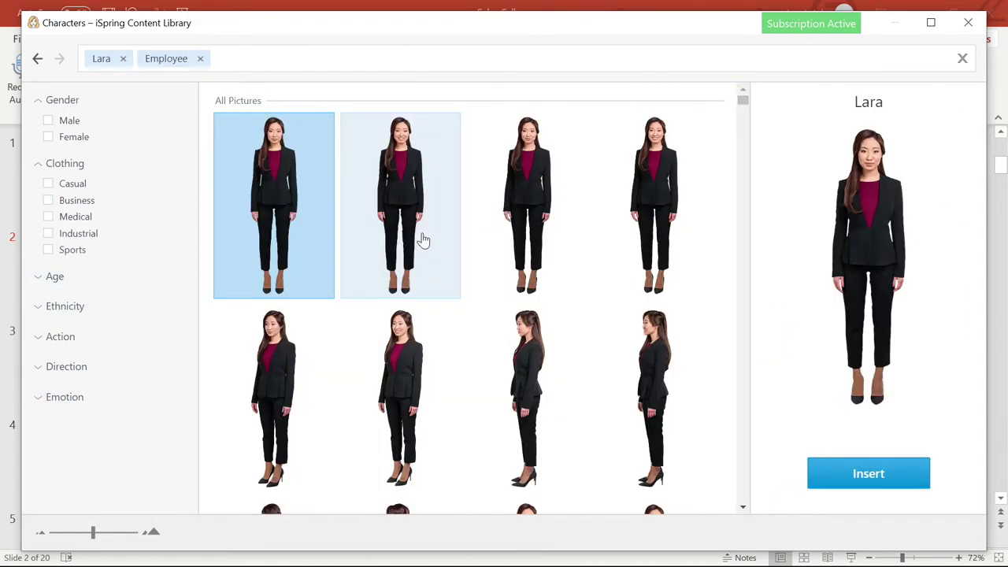
pyautogui.click(394, 213)
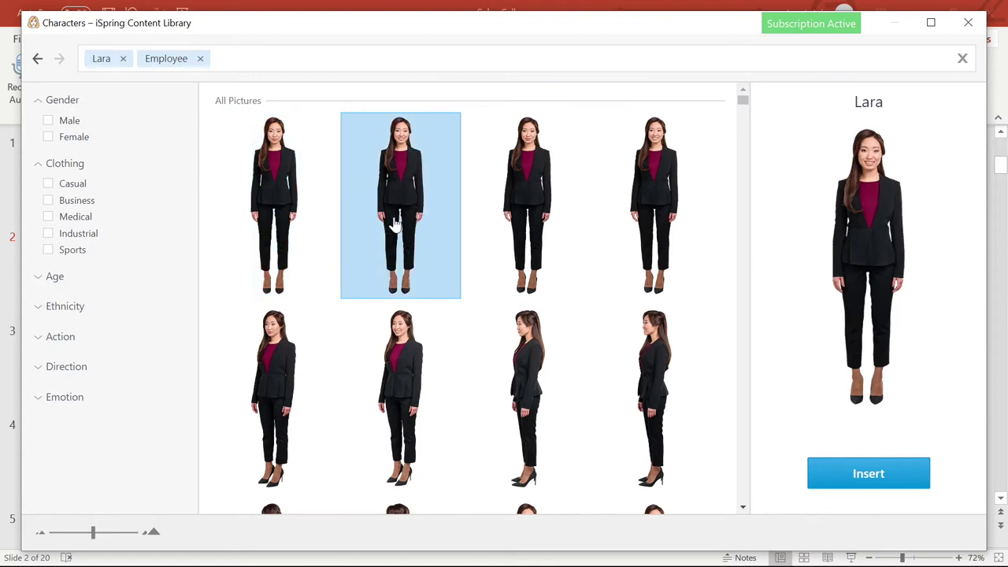
pyautogui.click(859, 478)
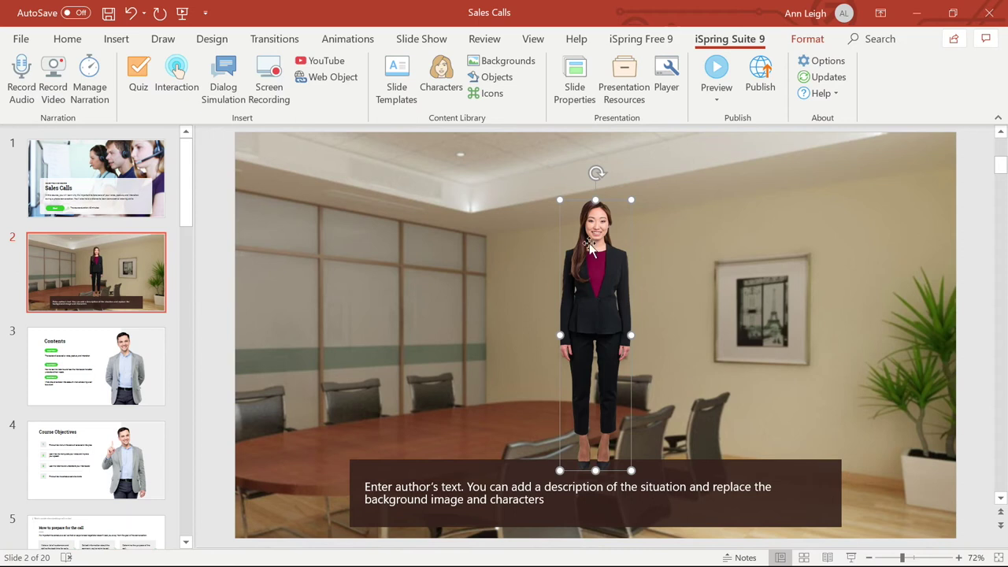
# - Crop and enlarge the Lara picture to show her upper body, and send it backward behind the author's text box
pyautogui.rightClick(599, 307)
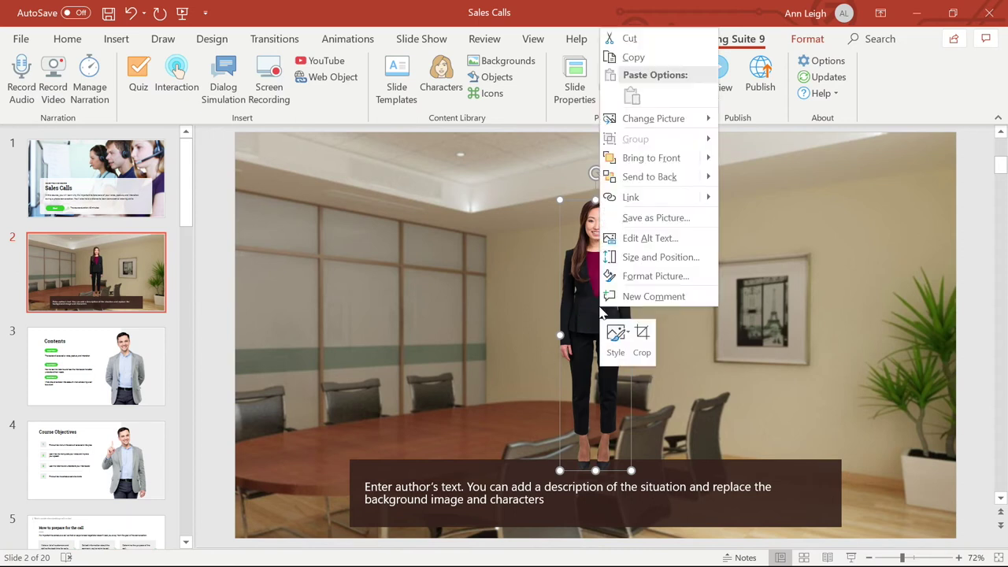
pyautogui.click(646, 349)
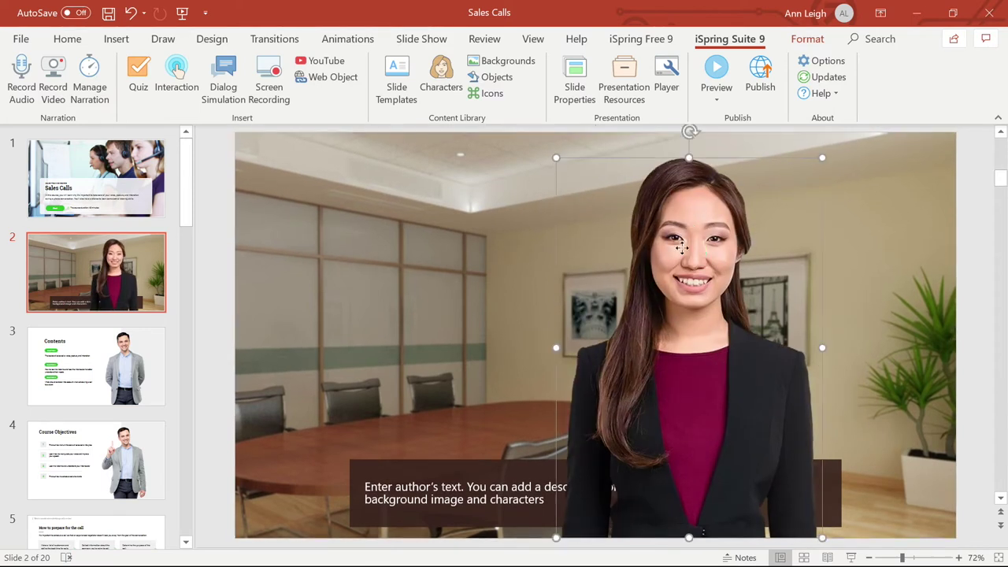
pyautogui.rightClick(684, 250)
pyautogui.moveTo(791, 397)
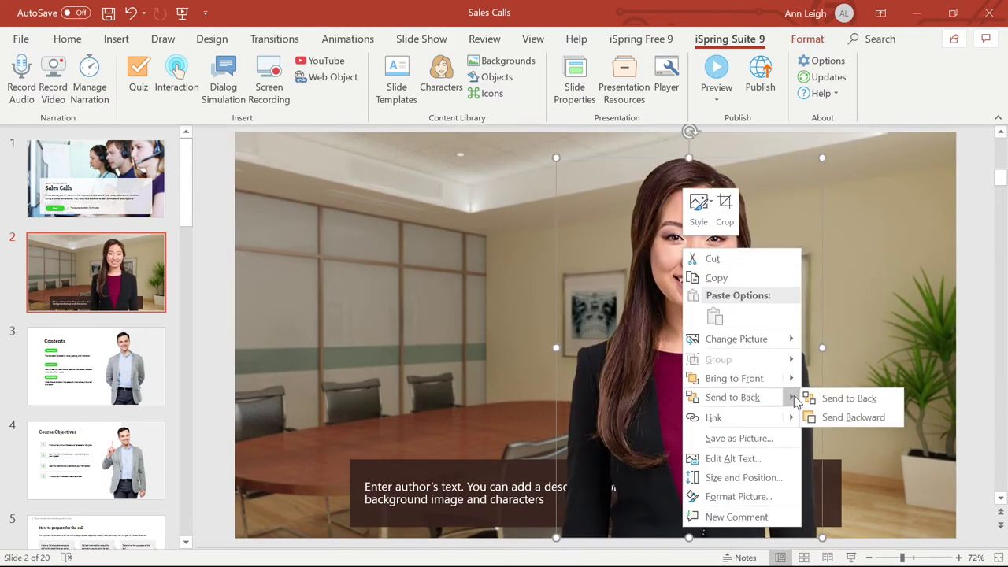
pyautogui.click(858, 419)
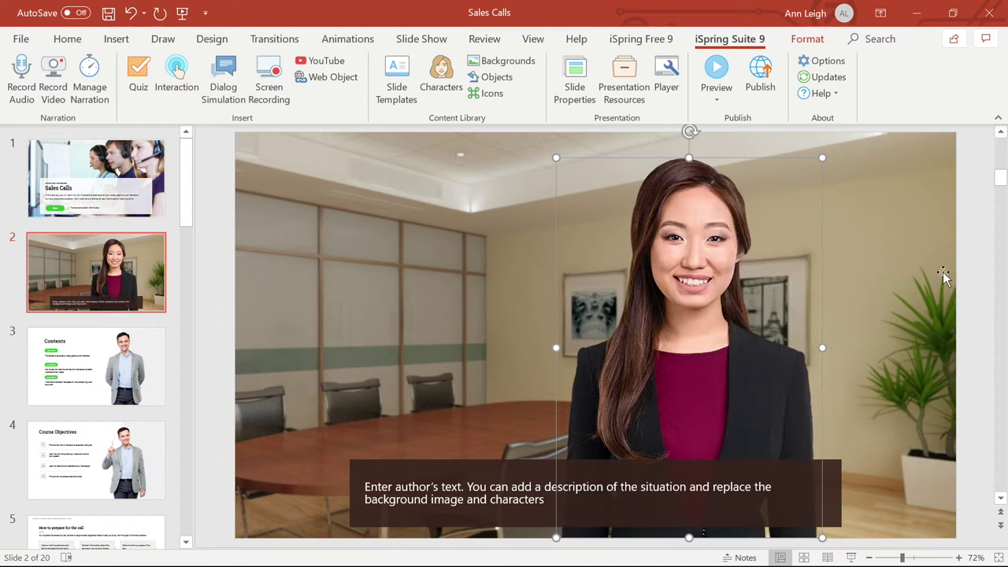
# - Replace slide 2's conference room background with the Offices background "Workplaces" showing white desks and an office chair in front
pyautogui.click(361, 252)
pyautogui.press('Delete')
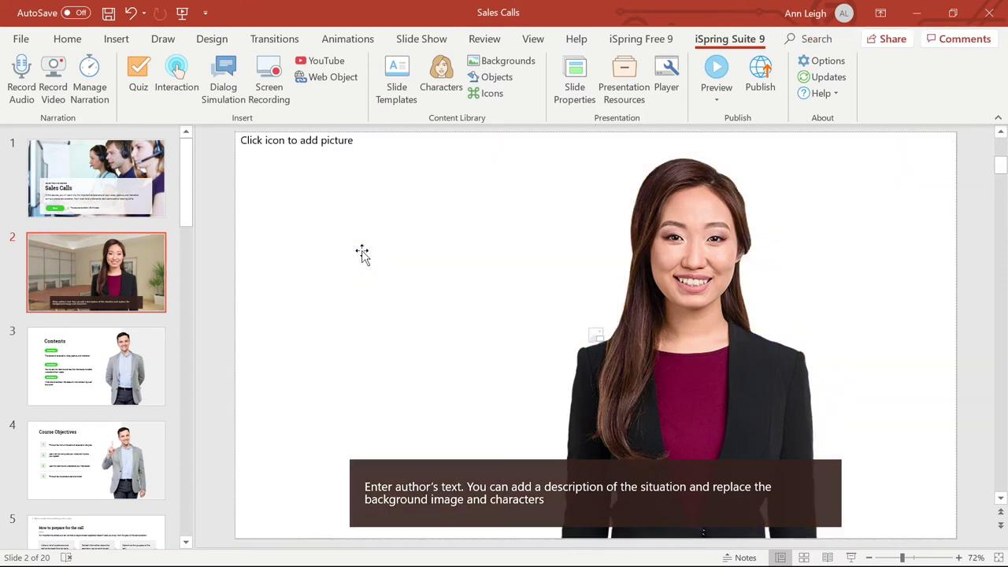
pyautogui.click(501, 63)
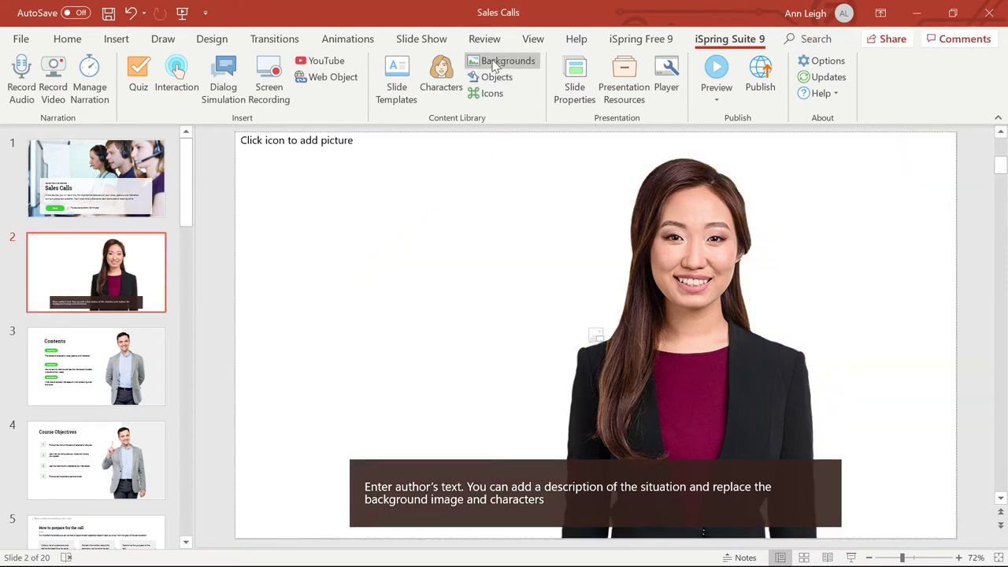
pyautogui.moveTo(666, 105); pyautogui.dragTo(646, 387)
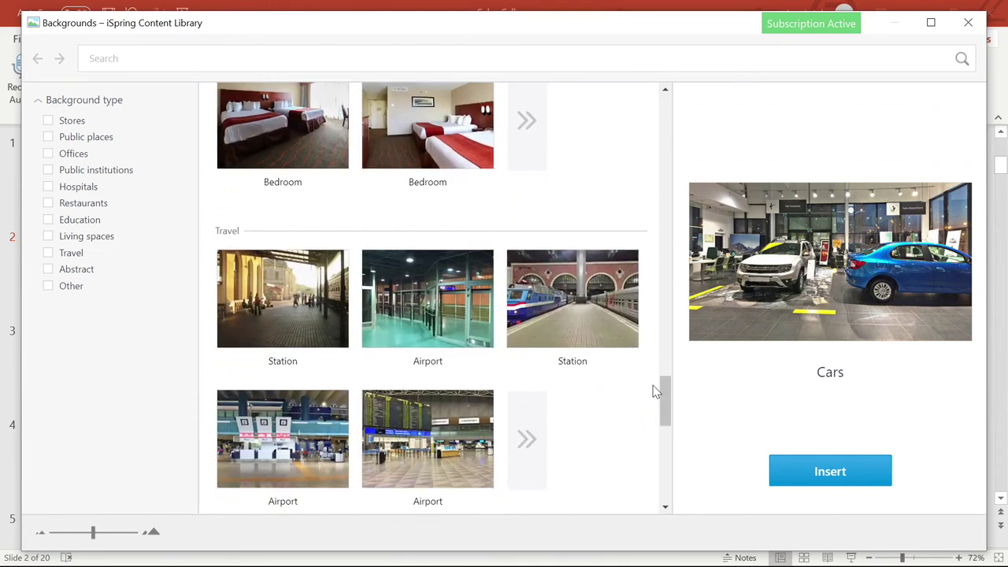
pyautogui.click(48, 154)
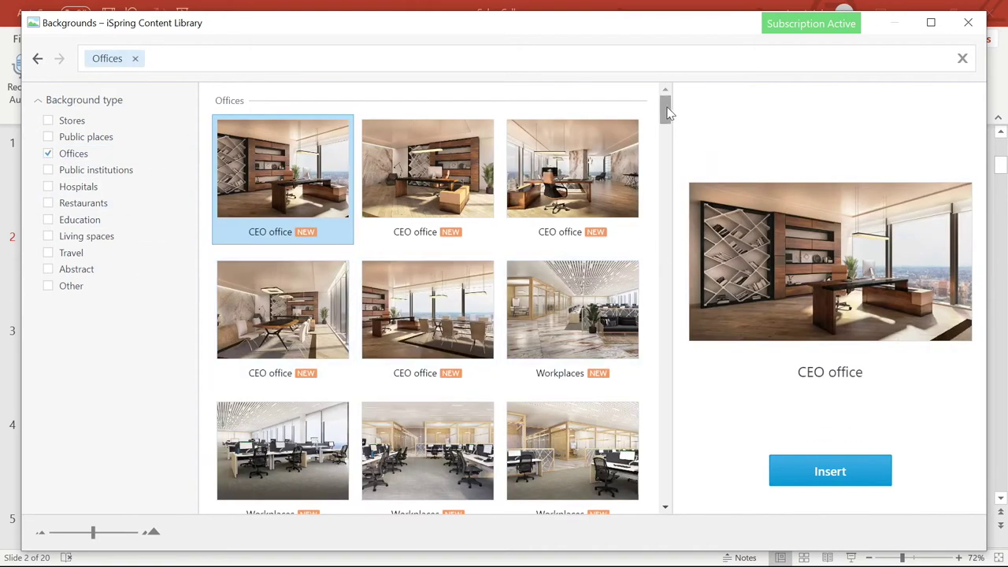
pyautogui.moveTo(668, 113); pyautogui.dragTo(666, 148)
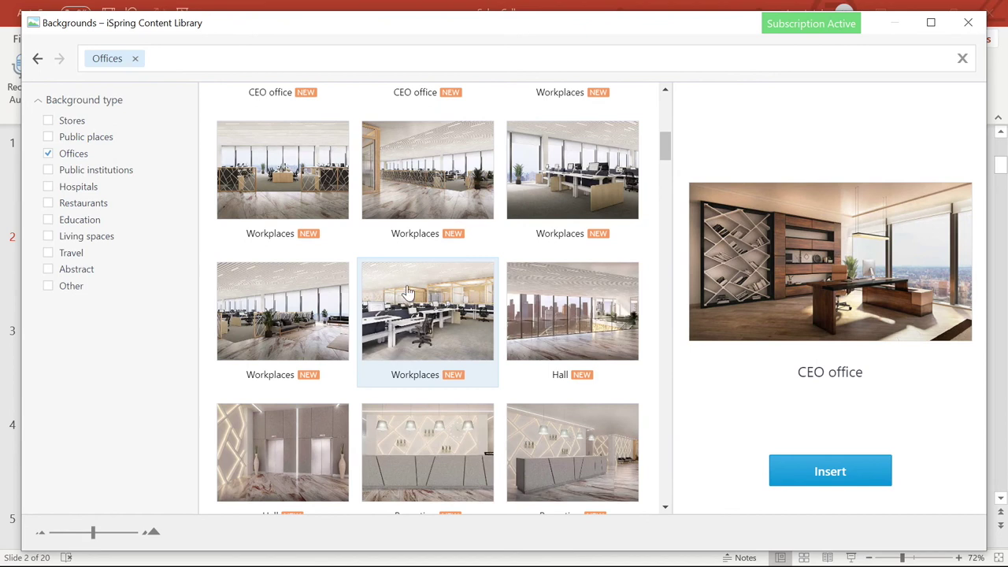
pyautogui.click(434, 323)
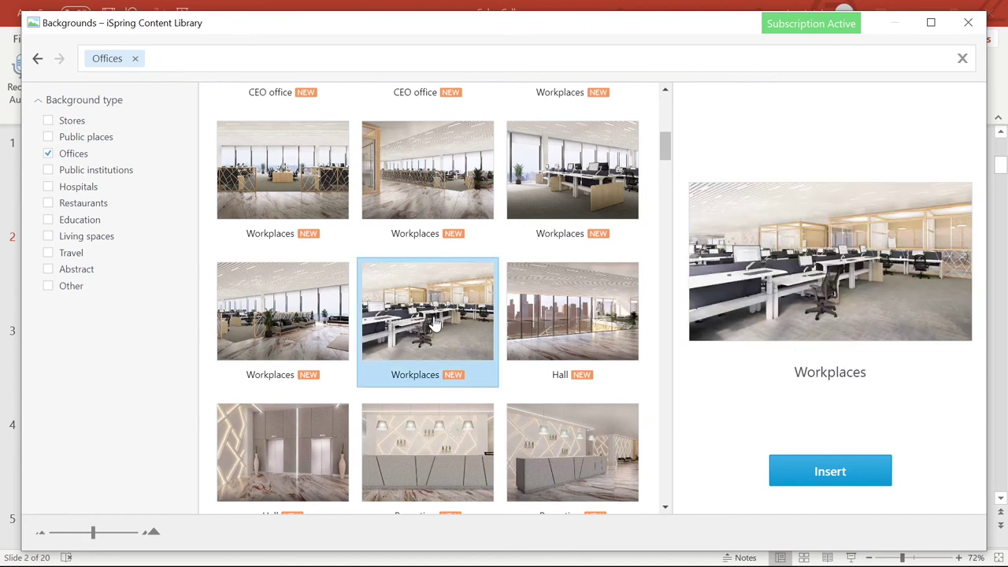
pyautogui.click(831, 473)
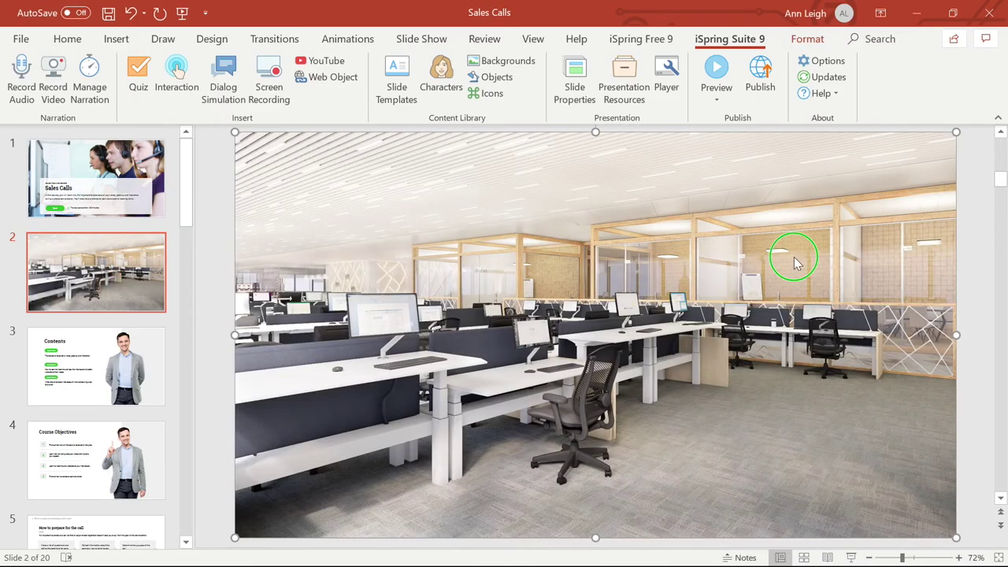
# - Send slide 2's office background picture to the back, behind the character and the author's text box
pyautogui.rightClick(796, 263)
pyautogui.click(857, 406)
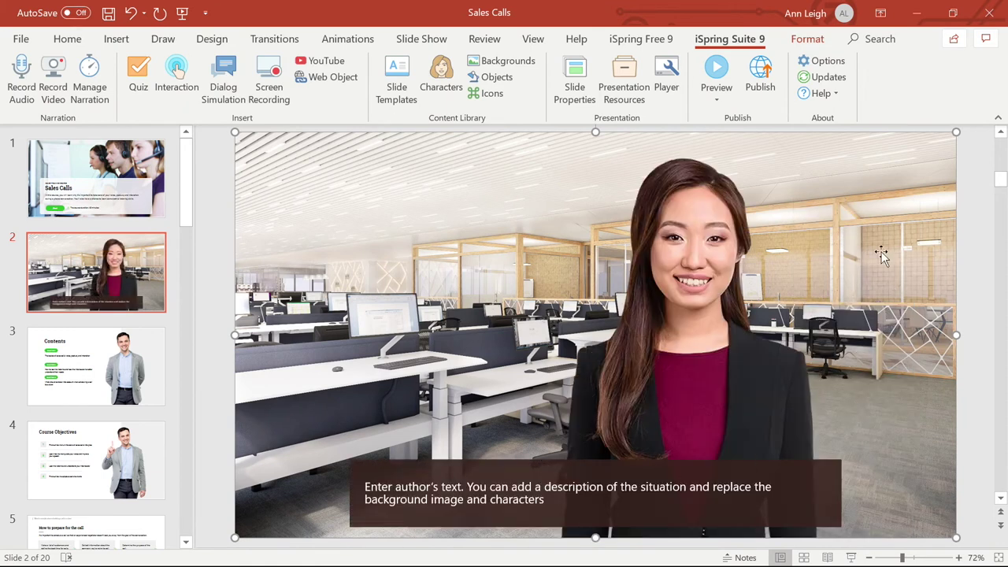
# - Insert the white smartphone with the black screen from the object library, shrink it and place it beside the woman above the desks
pyautogui.click(489, 77)
pyautogui.moveTo(664, 169)
pyautogui.mouseDown()
pyautogui.moveTo(657, 288)
pyautogui.moveTo(632, 388)
pyautogui.moveTo(655, 99)
pyautogui.mouseUp()
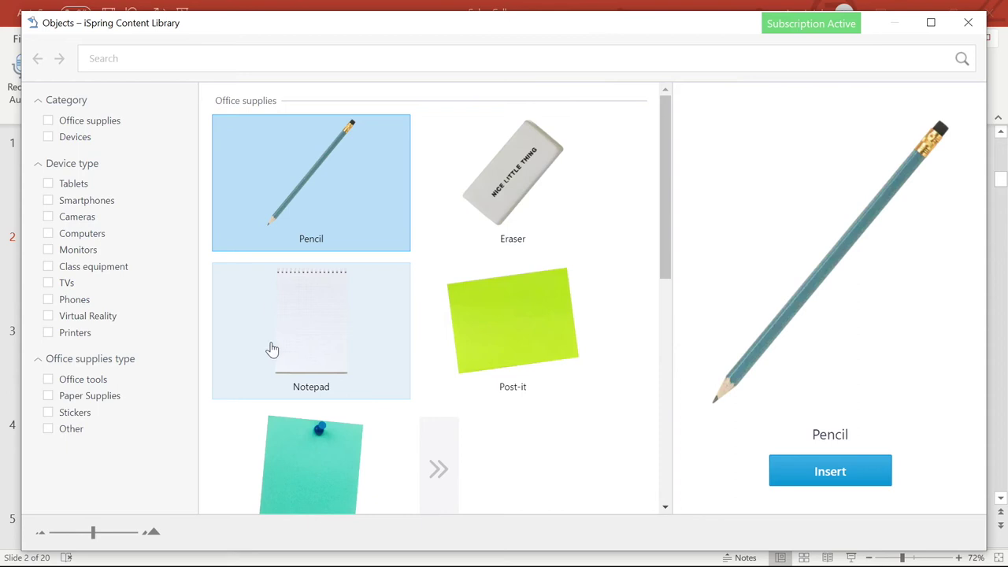
pyautogui.moveTo(669, 131); pyautogui.dragTo(665, 357)
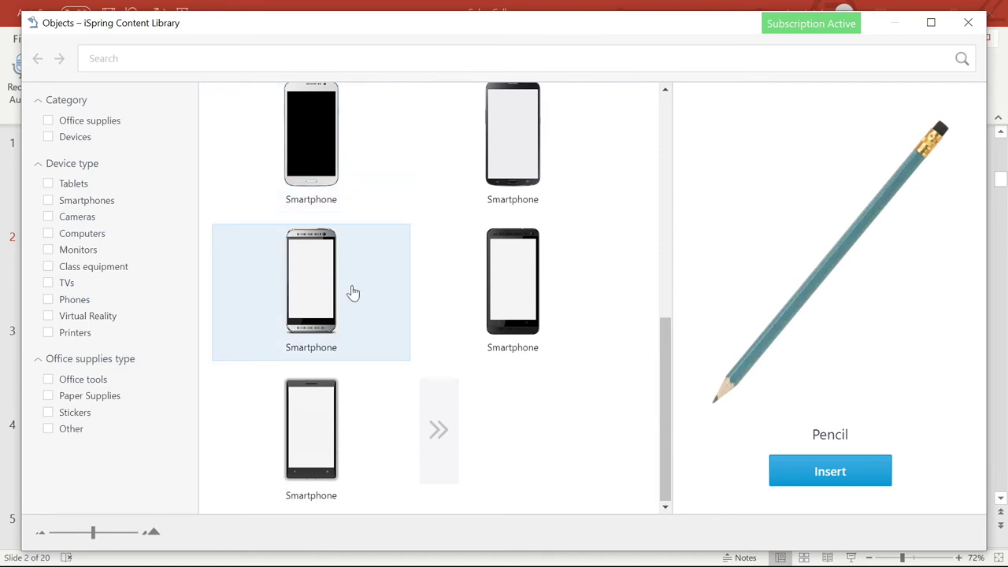
pyautogui.click(334, 140)
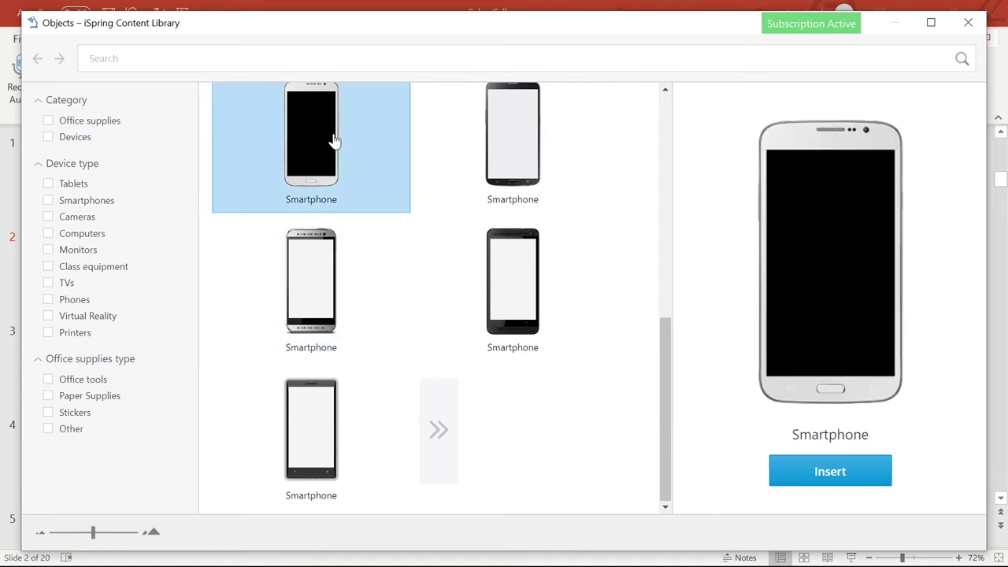
pyautogui.click(830, 471)
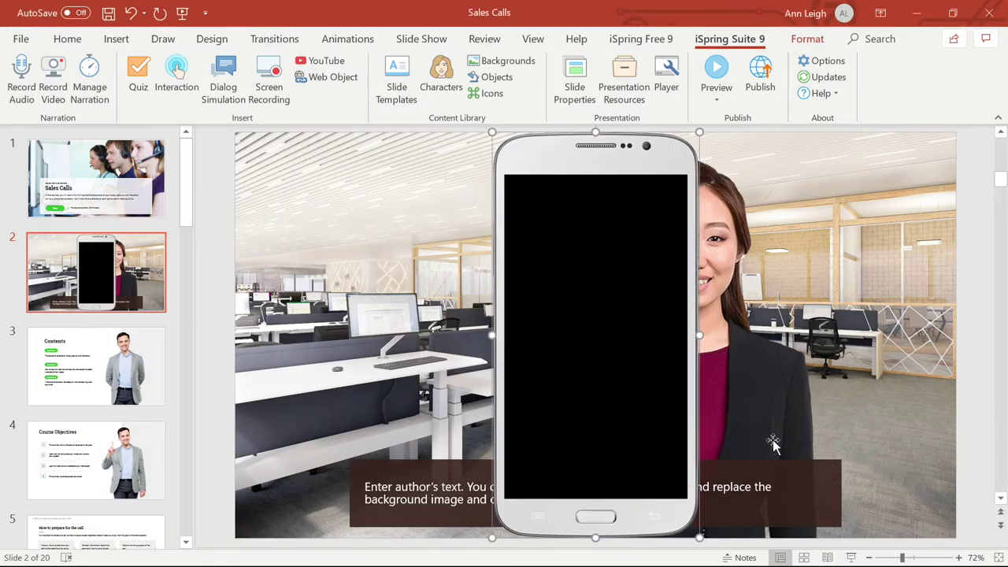
pyautogui.moveTo(694, 150); pyautogui.dragTo(630, 263)
pyautogui.moveTo(567, 378); pyautogui.dragTo(416, 282)
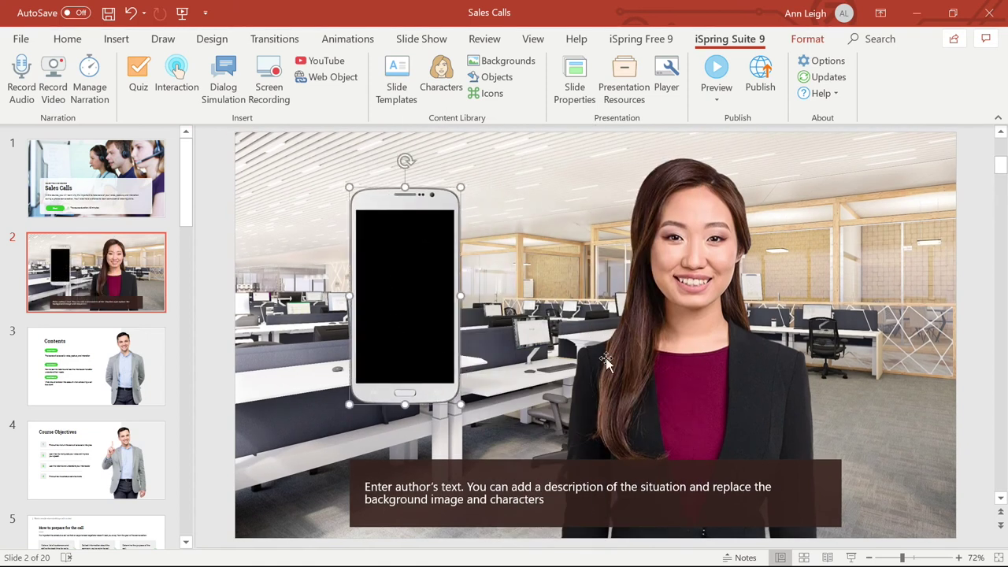
# - Browse the icon library with the Outline, Gradient, Symbols and Markers filters one at a time, and close it without inserting anything
pyautogui.click(489, 94)
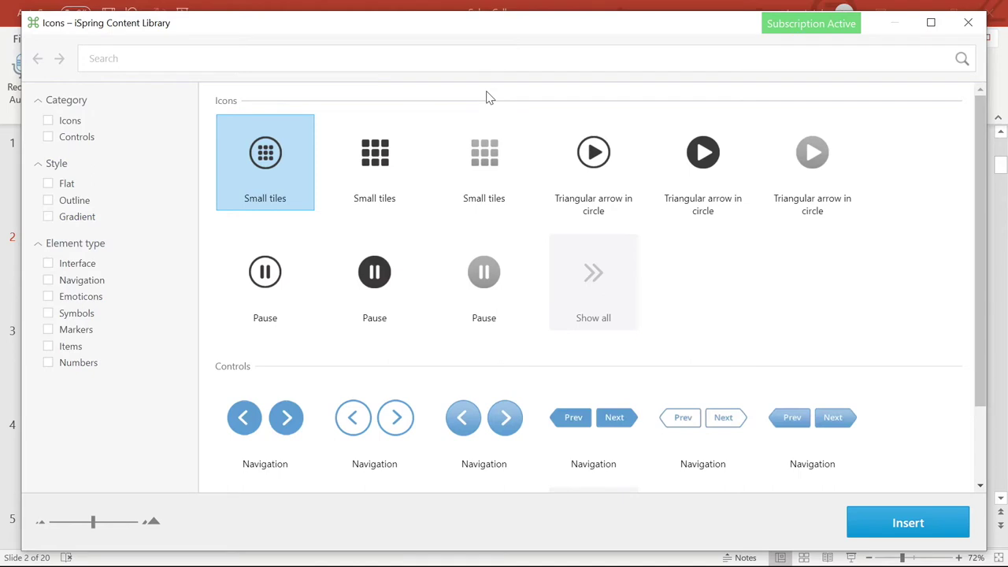
pyautogui.click(48, 201)
pyautogui.click(49, 202)
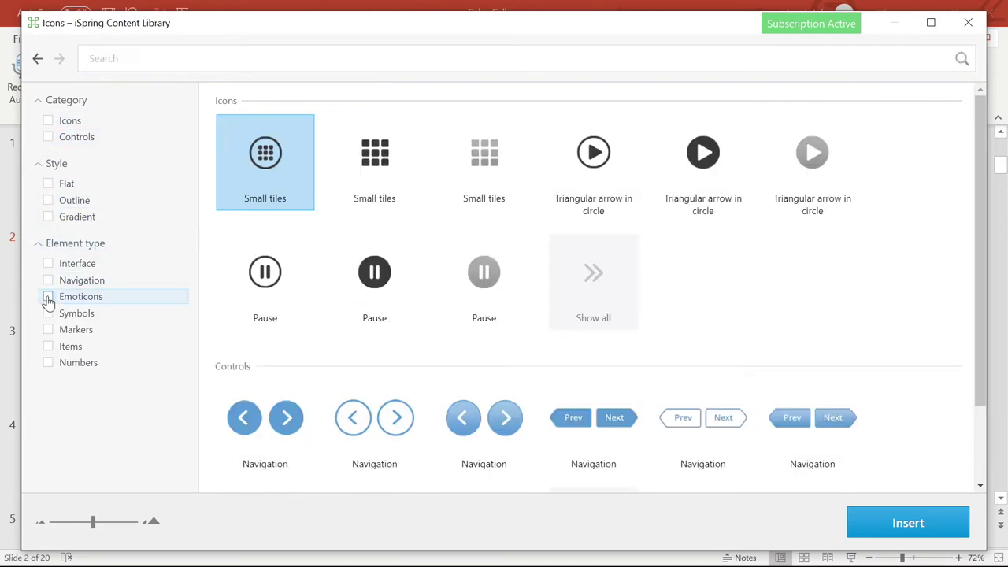
pyautogui.click(48, 218)
pyautogui.click(49, 218)
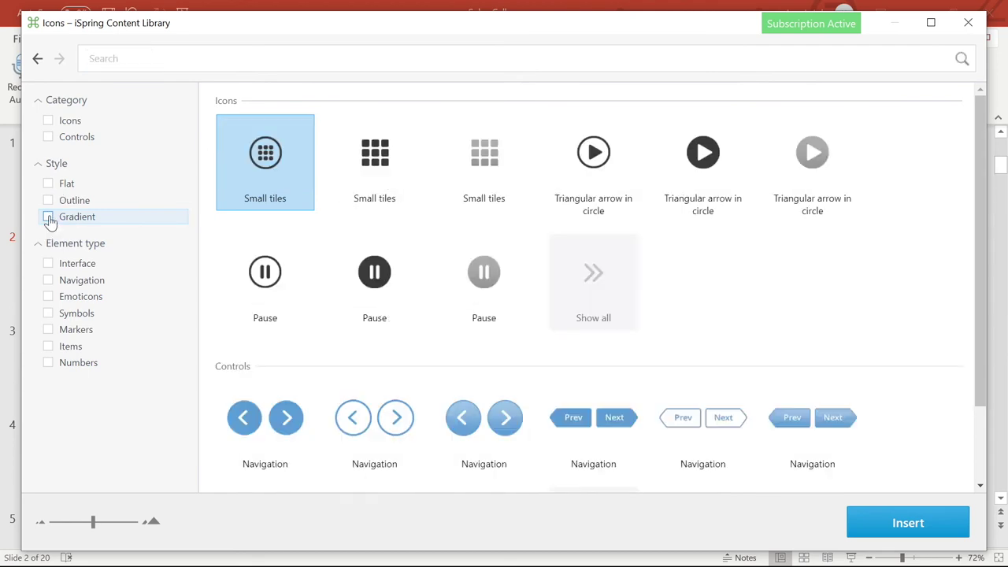
pyautogui.click(63, 316)
pyautogui.click(63, 318)
pyautogui.click(73, 333)
pyautogui.click(76, 334)
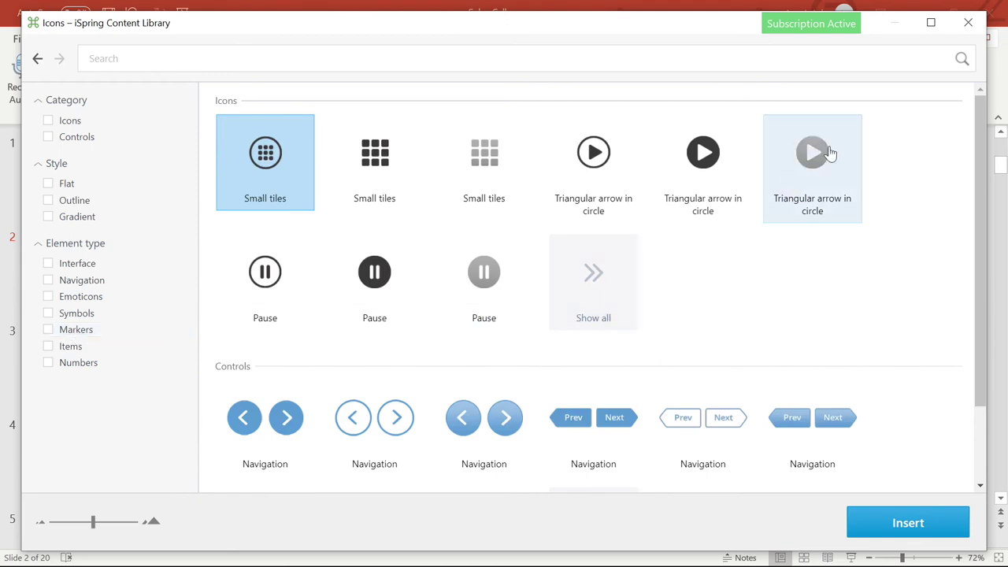
pyautogui.click(967, 25)
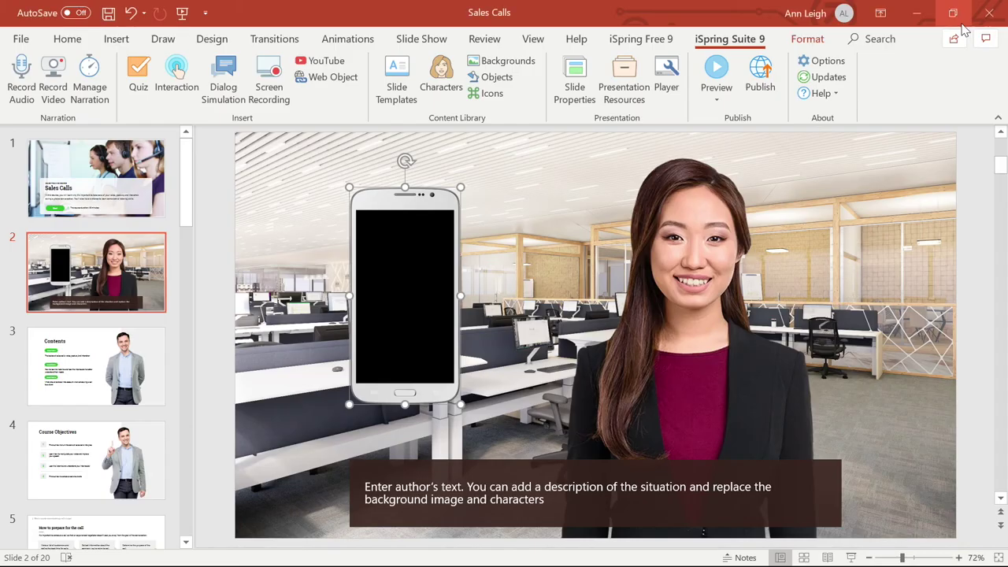